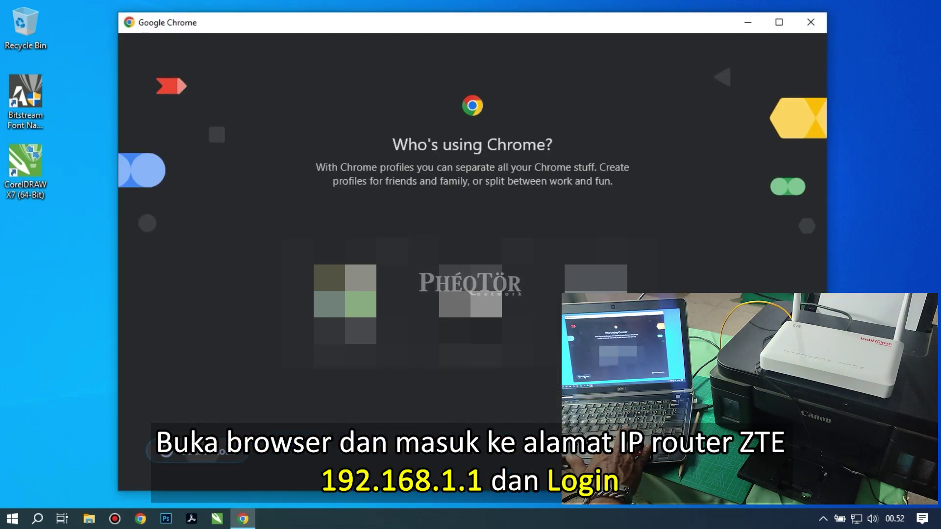
Open Chrome as a guest, maximized, and load the router page at 192.168.1.1.
click(196, 451)
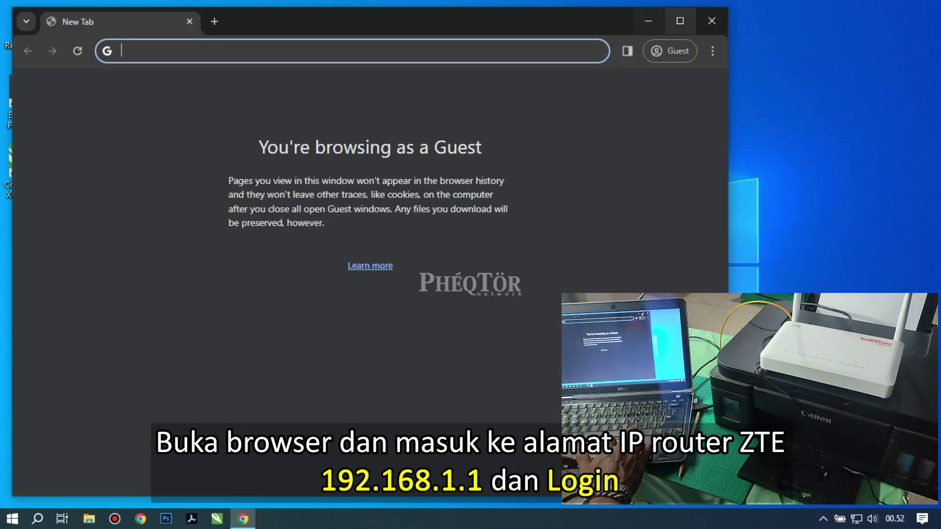
click(680, 21)
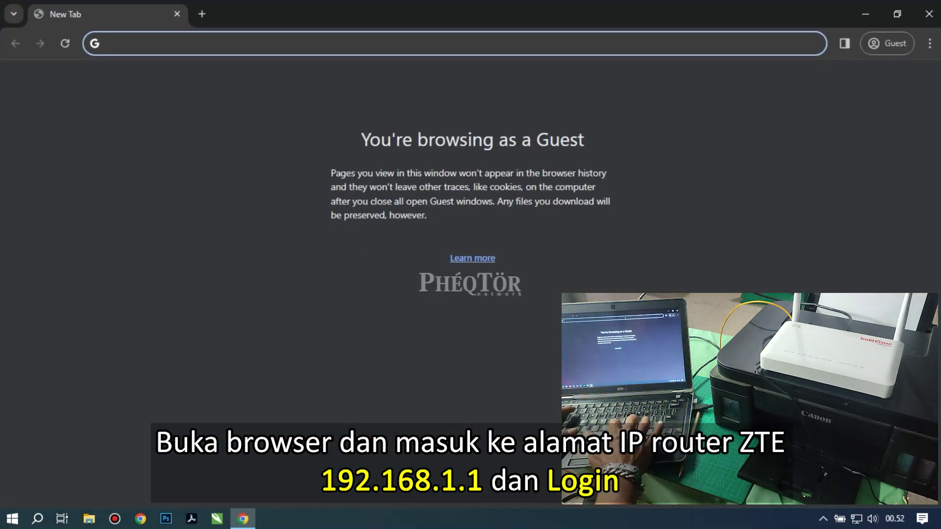
text(192.168.1.1)
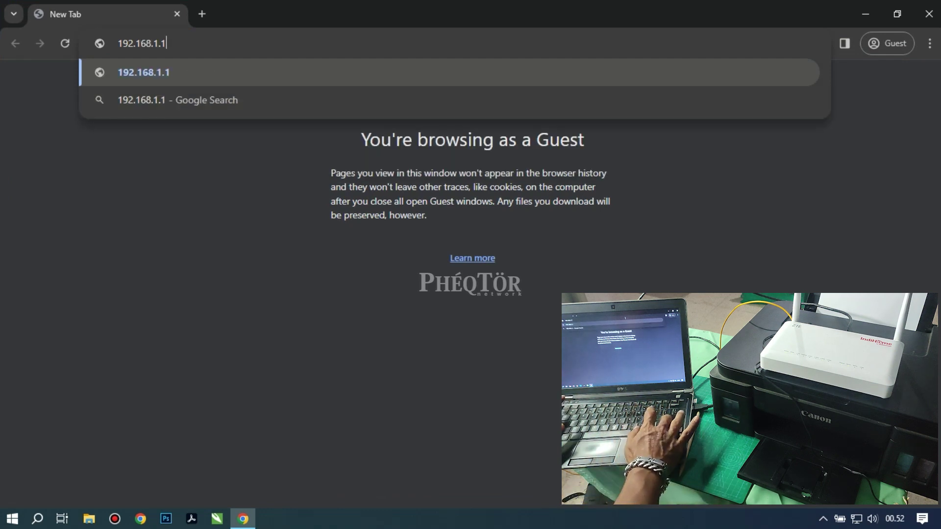
key(Return)
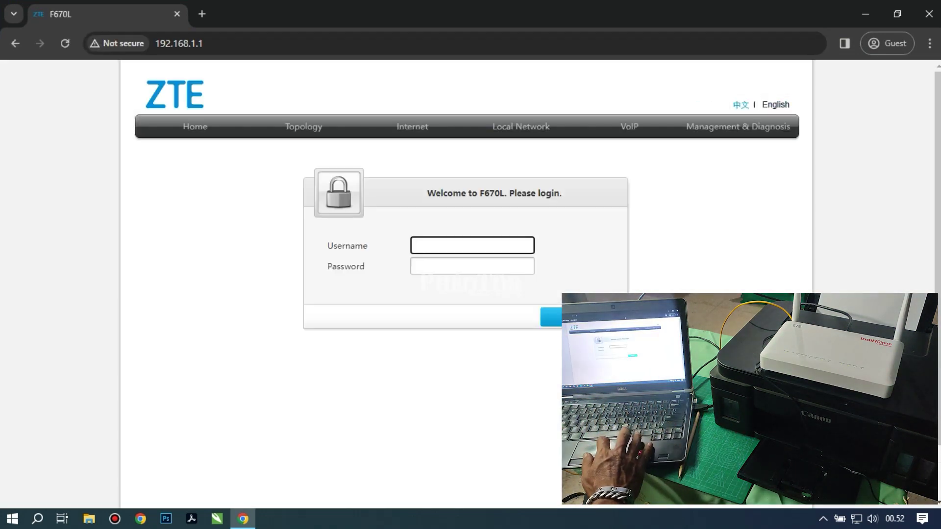
Sign in to the router with its username and password.
text(user)
key(Tab)
text(********)
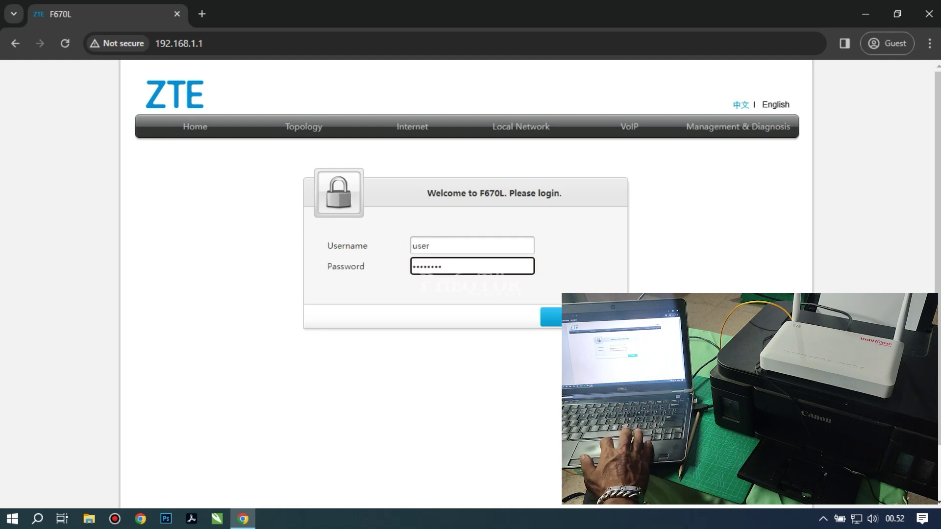
key(Return)
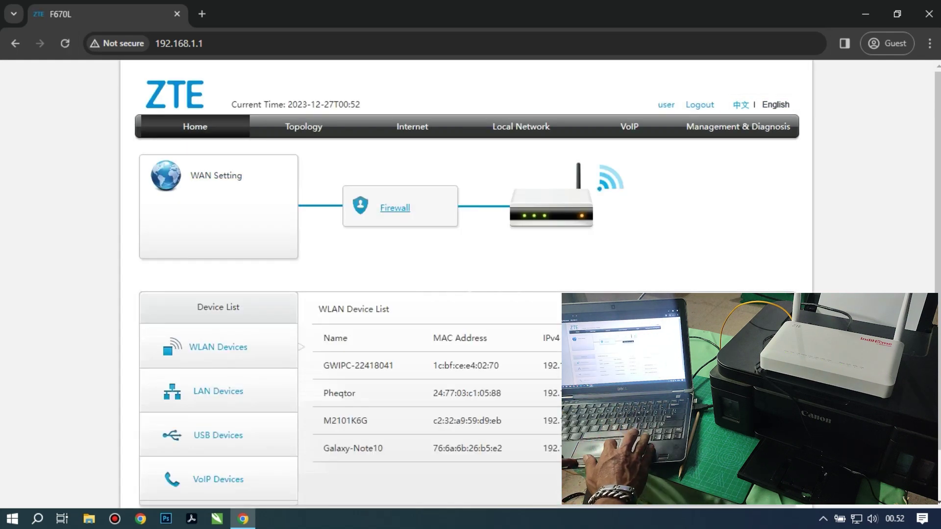
View the router's USB device list and the Management & Diagnosis backup/restore page.
scroll(470, 284, down, 1)
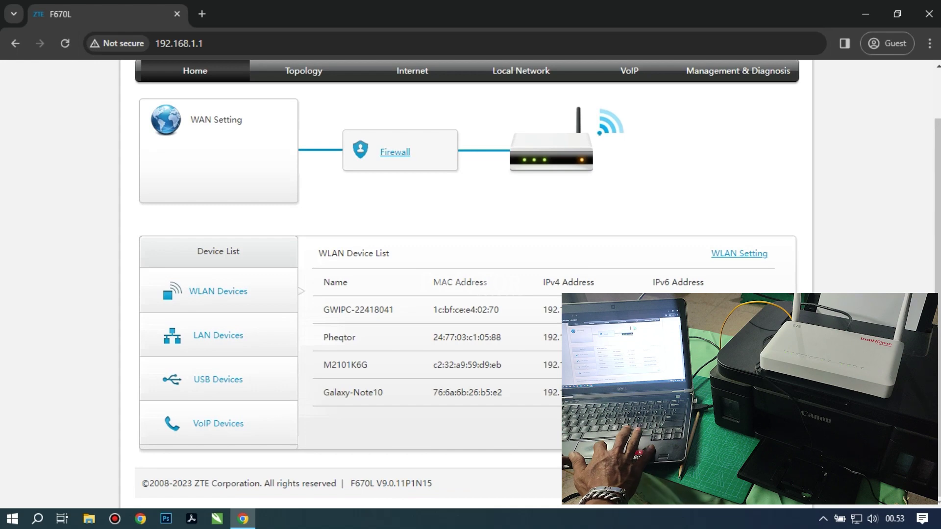
click(218, 379)
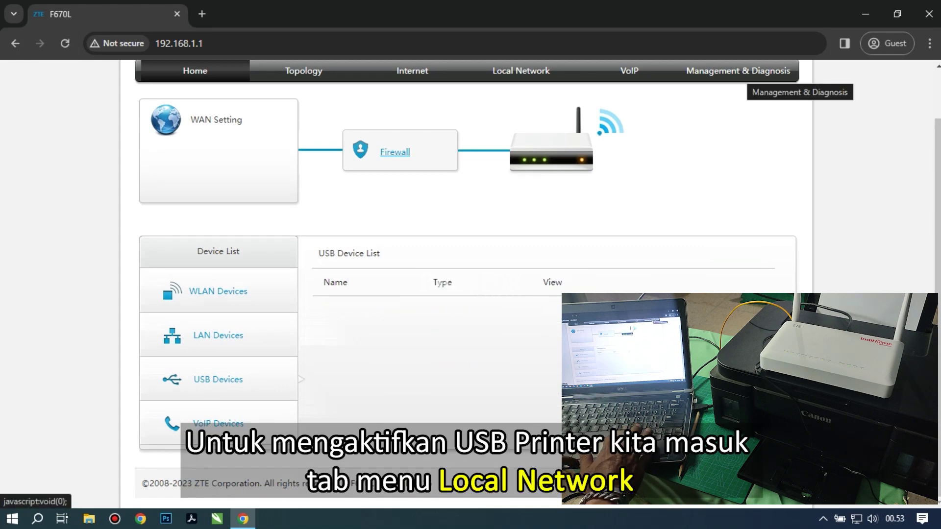
click(739, 72)
click(191, 186)
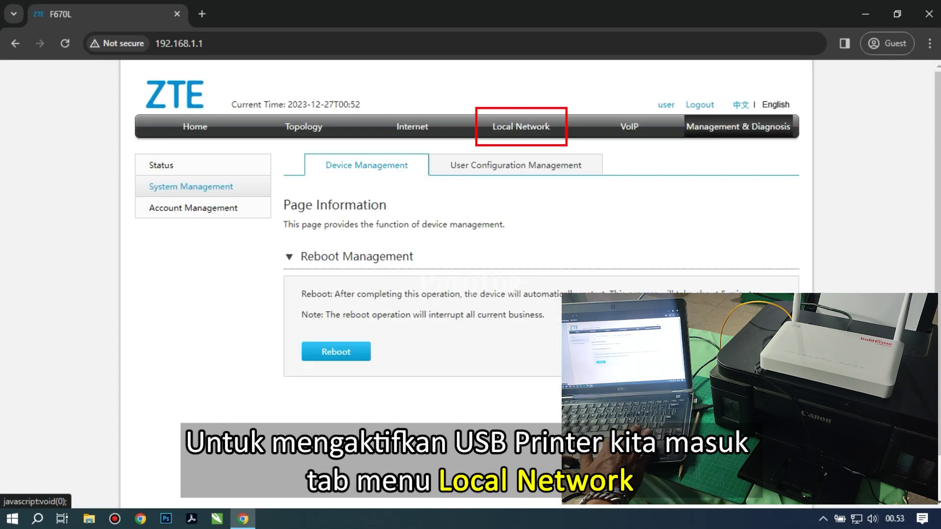
click(515, 165)
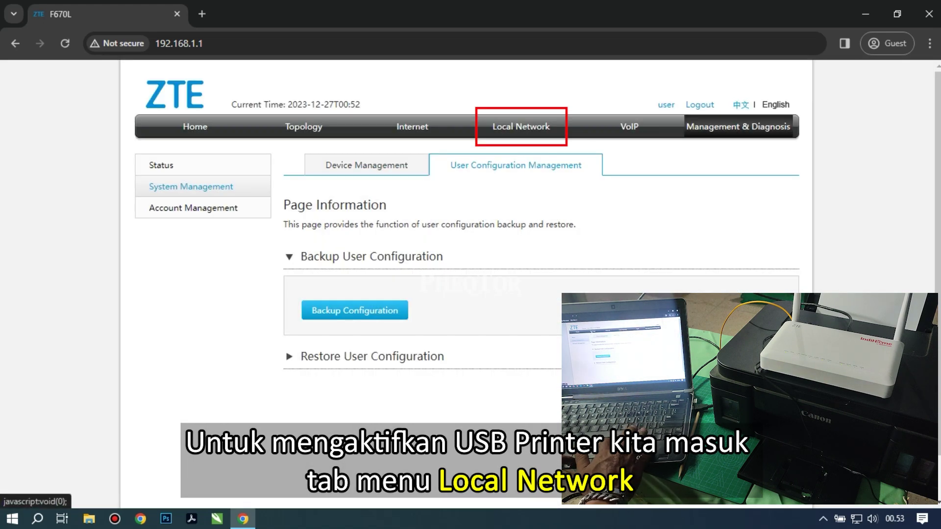
Step through the Topology and Internet pages to reach Local Network LAN status.
click(303, 127)
click(412, 127)
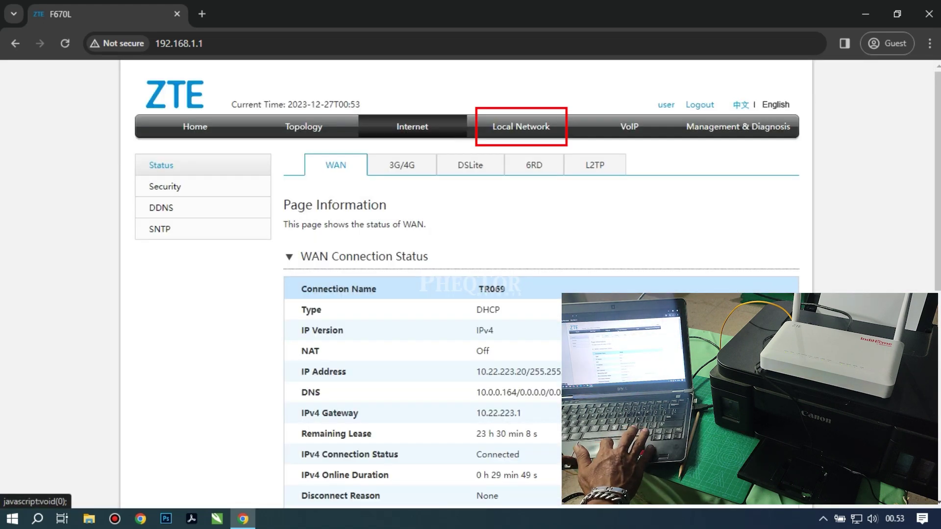
click(521, 129)
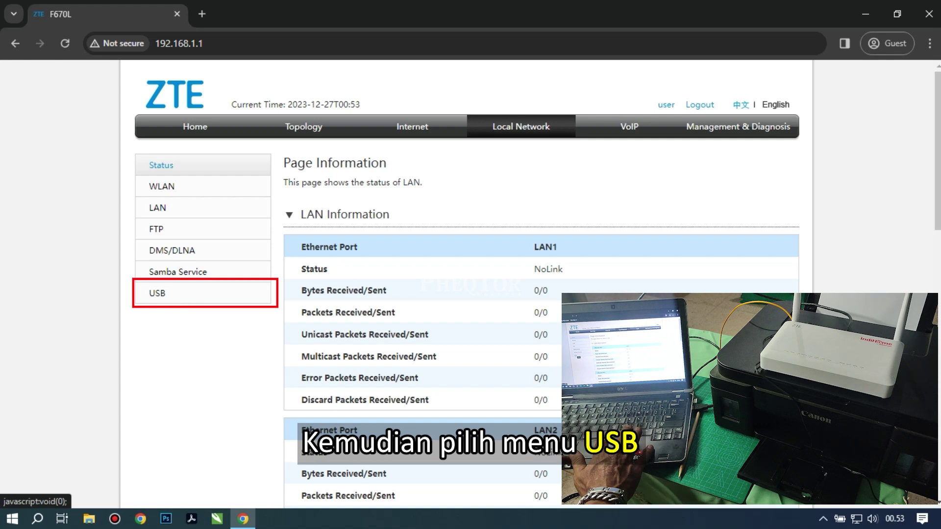
Open the USB settings in the Local Network left menu.
click(157, 293)
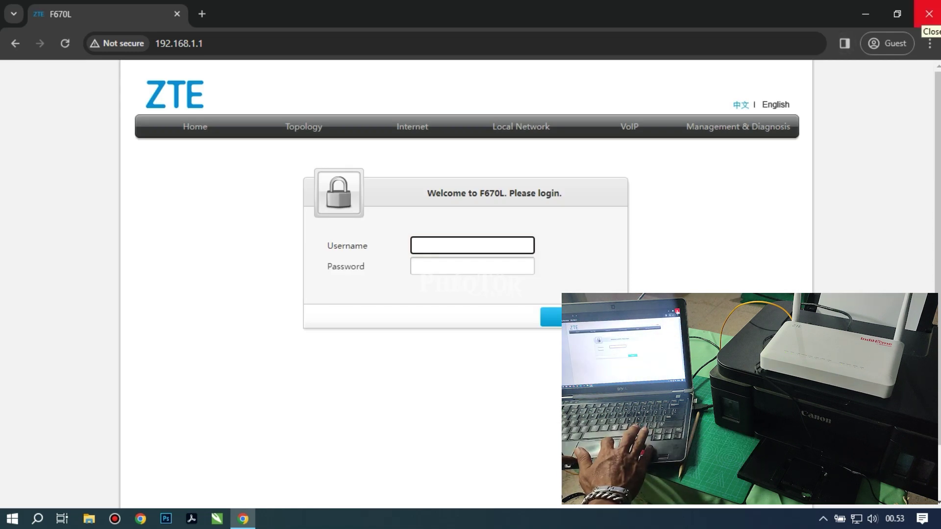
Close the Chrome window holding the router session.
click(929, 14)
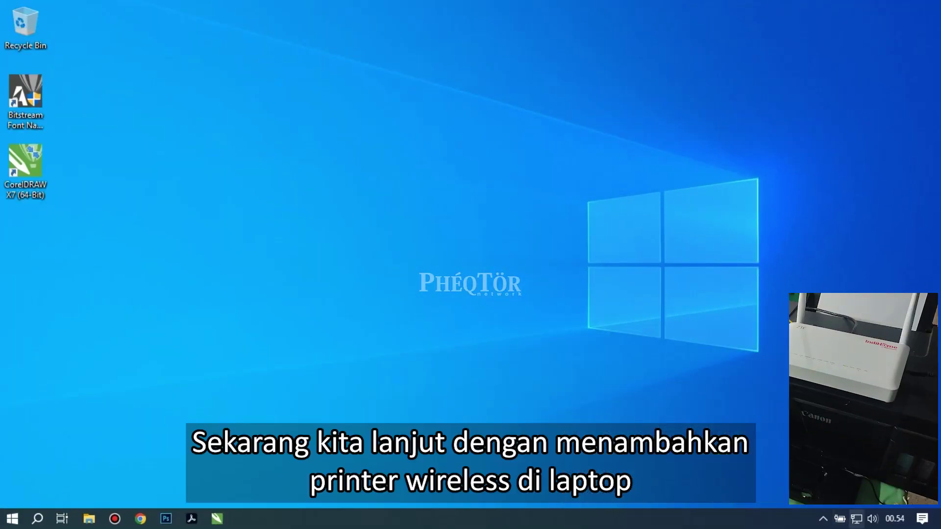
Turn Wi-Fi on from the network flyout and connect to the Kakung 5G network.
click(856, 519)
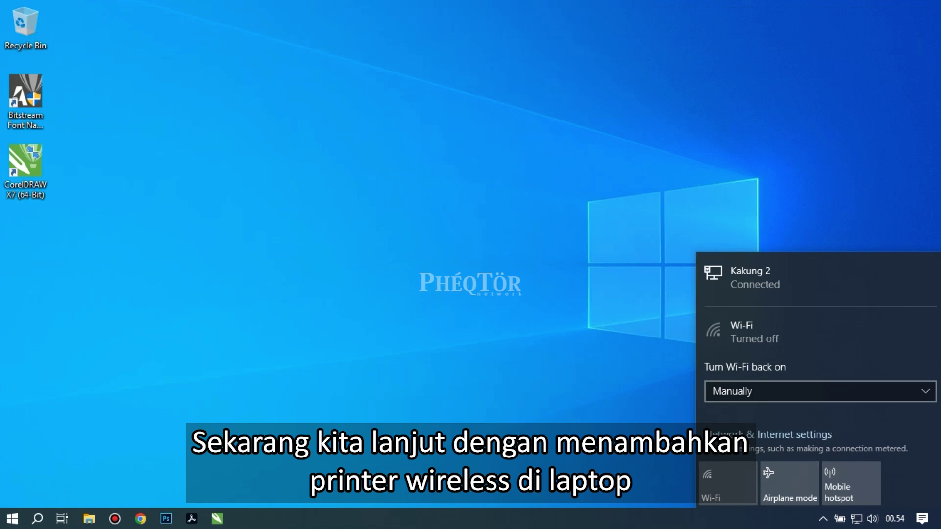
click(728, 483)
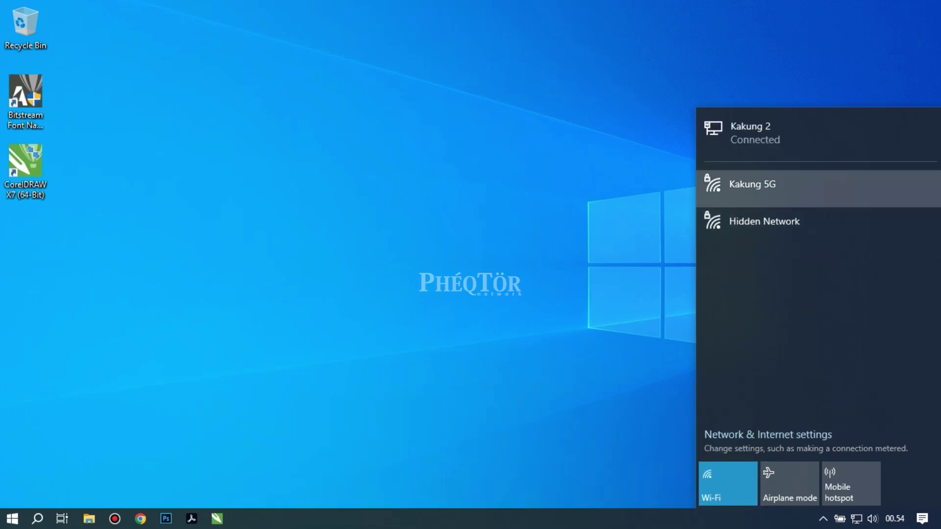
click(752, 184)
click(884, 249)
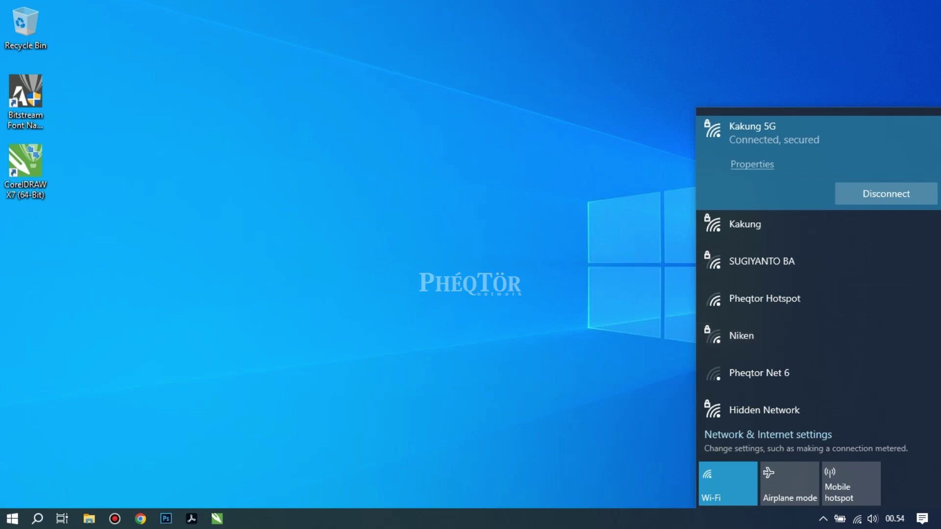
key(Escape)
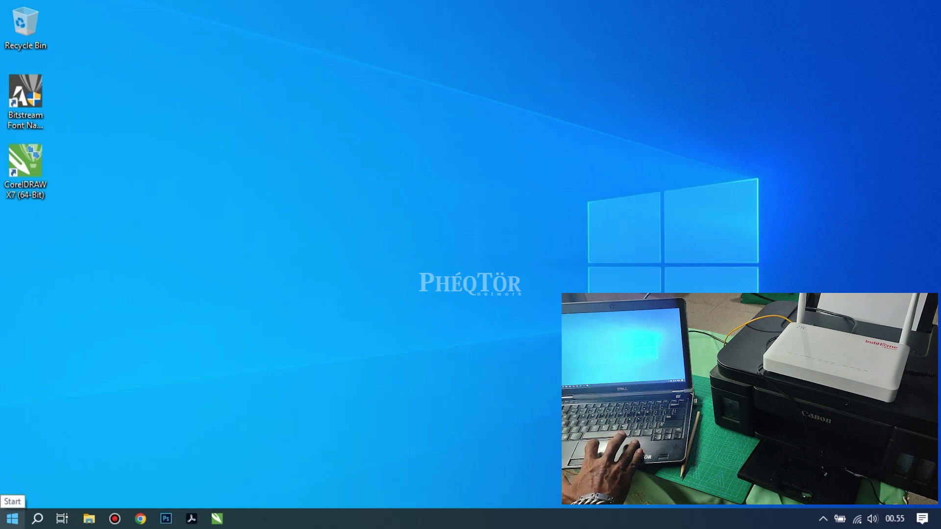
Go to Settings > Devices > Printers & scanners from the Start menu.
click(12, 518)
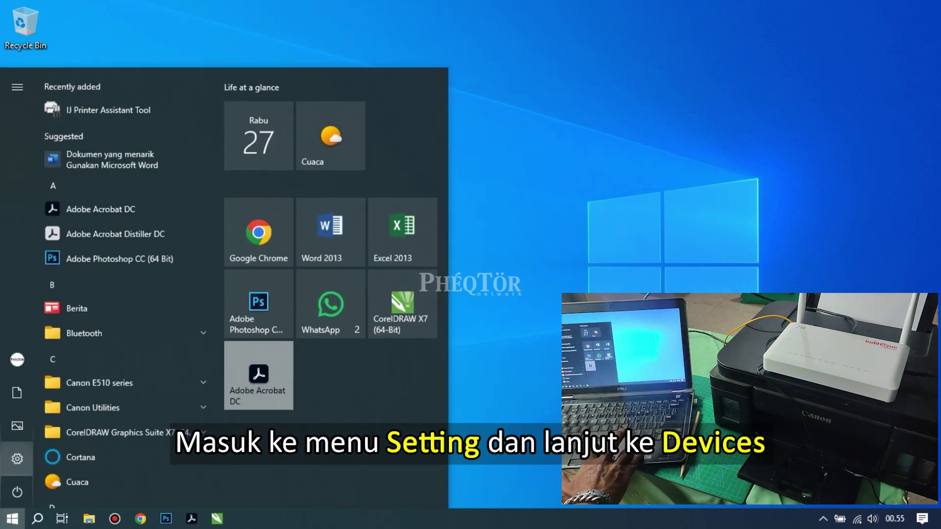
click(17, 458)
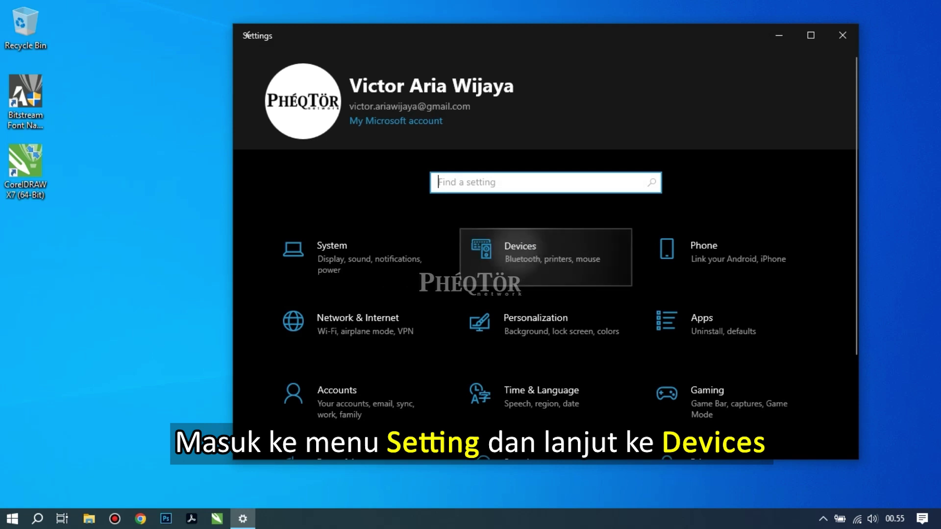
click(539, 252)
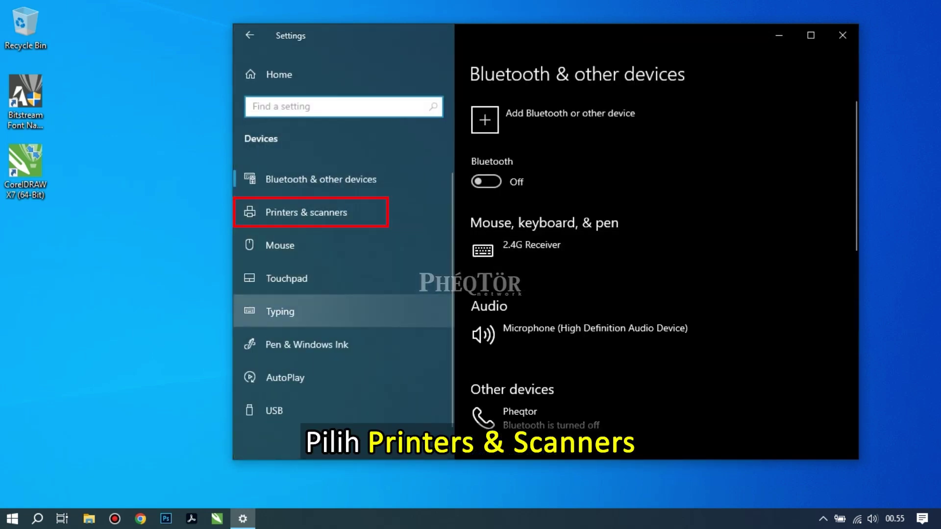
click(306, 212)
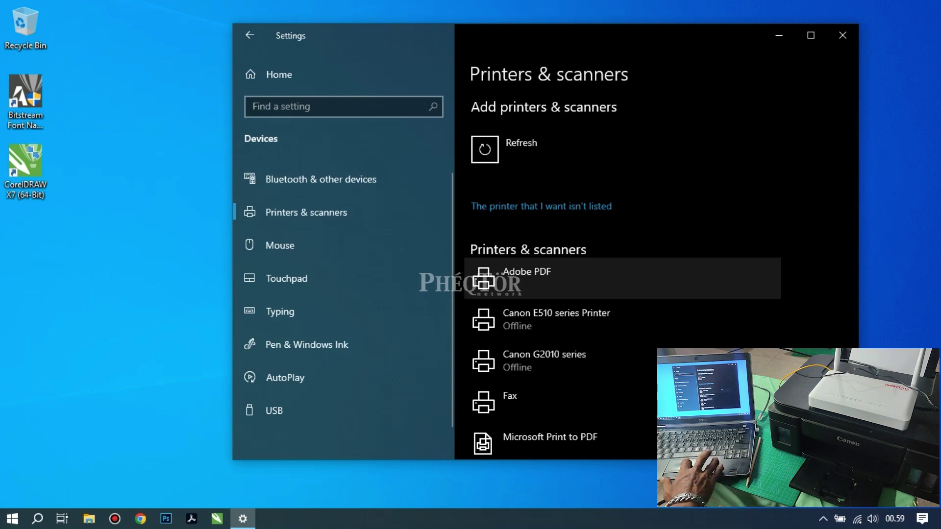
Start adding an unlisted printer by IP address or hostname.
click(541, 207)
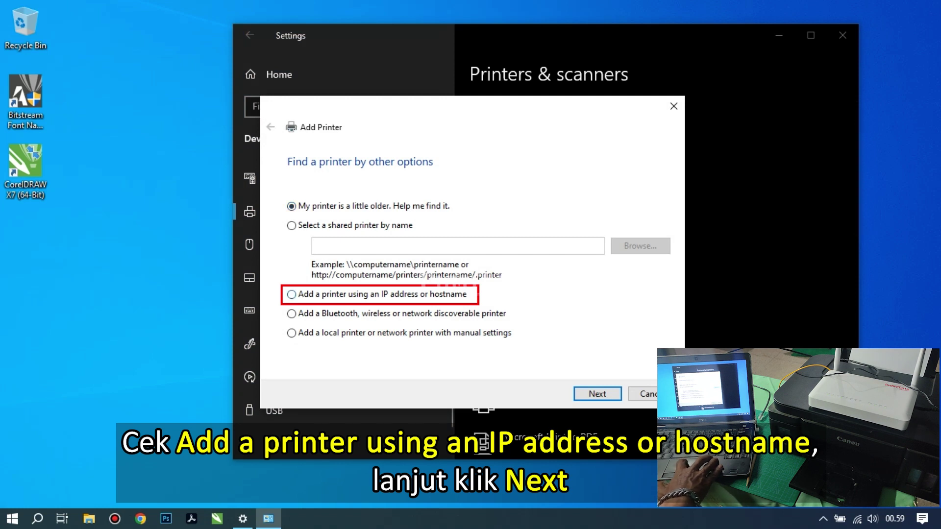
click(292, 294)
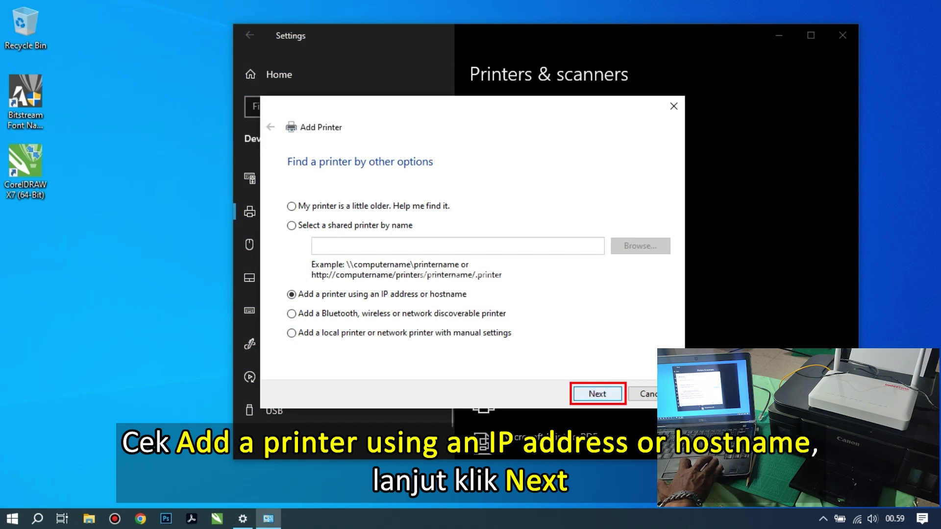
click(597, 393)
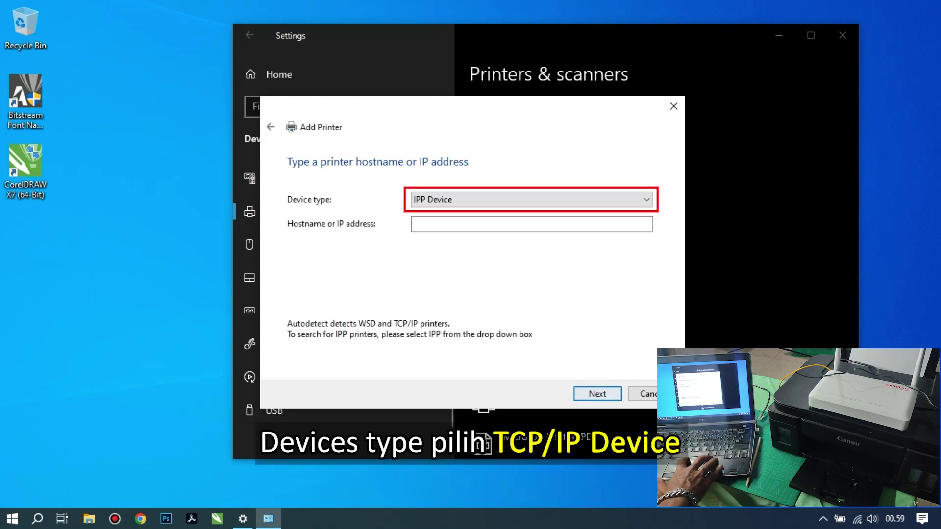
Set device type to TCP/IP Device with address 192.168.1.1 and begin port detection.
click(532, 199)
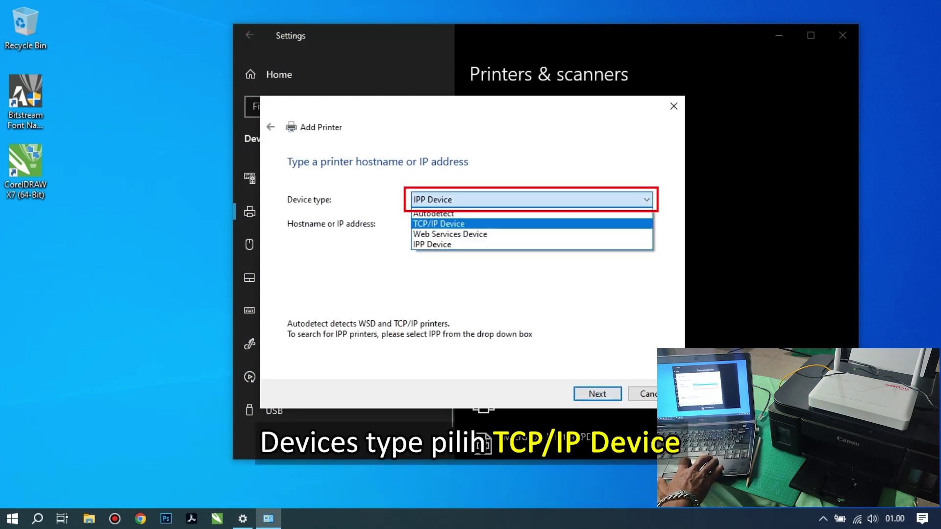
click(438, 223)
click(532, 224)
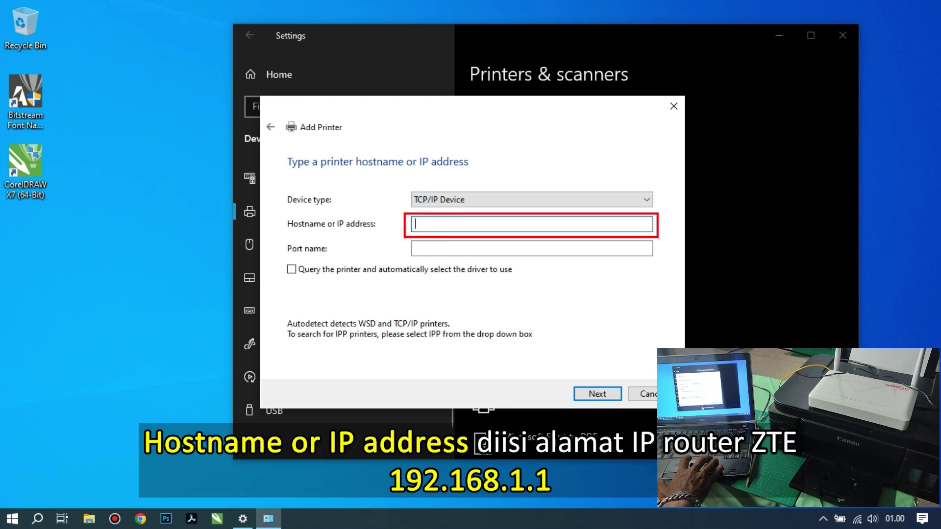
text(19)
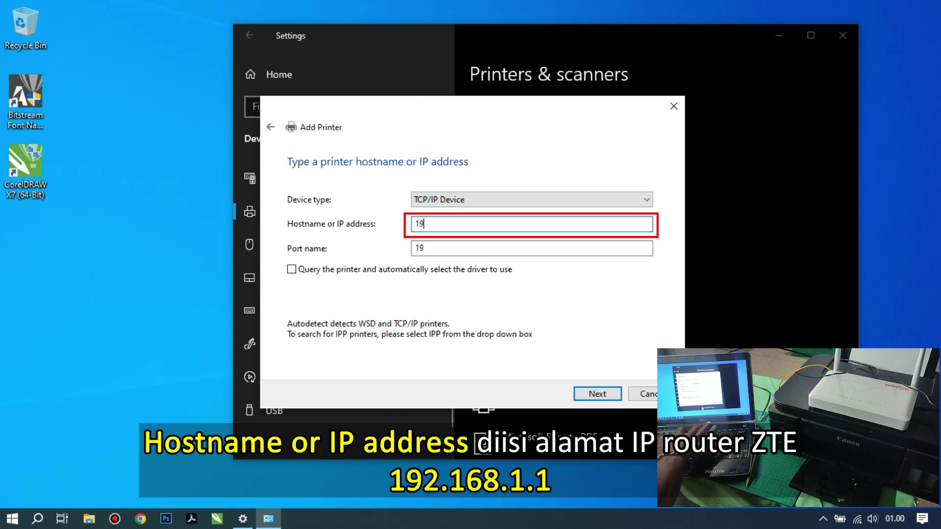
text(2.1)
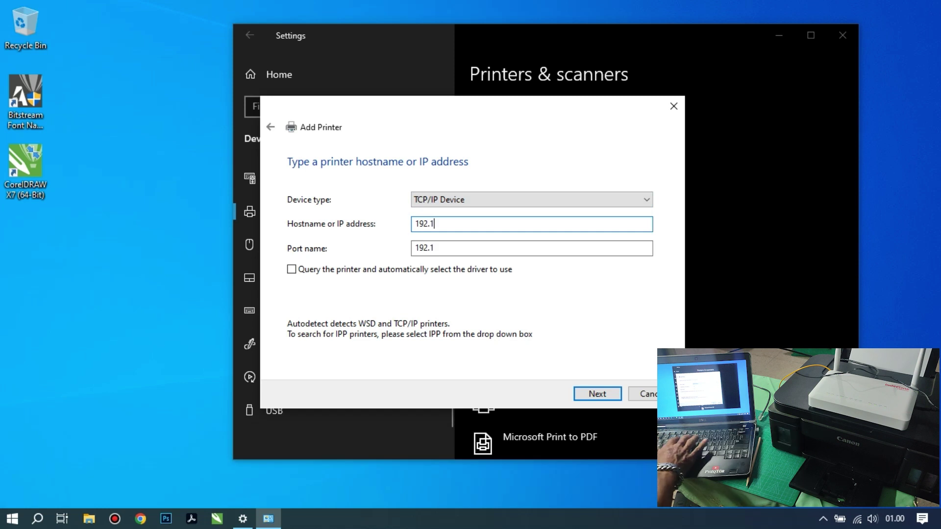
text(68)
text(.1)
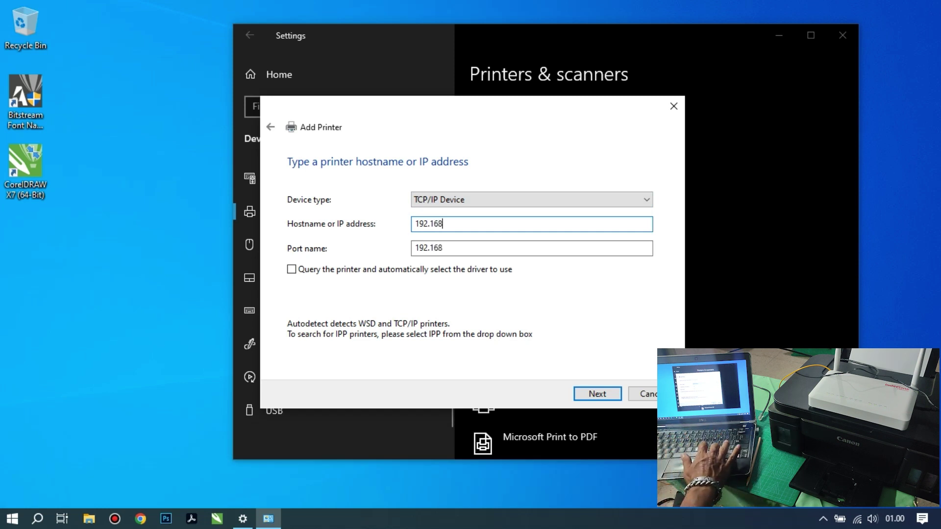
text(.1)
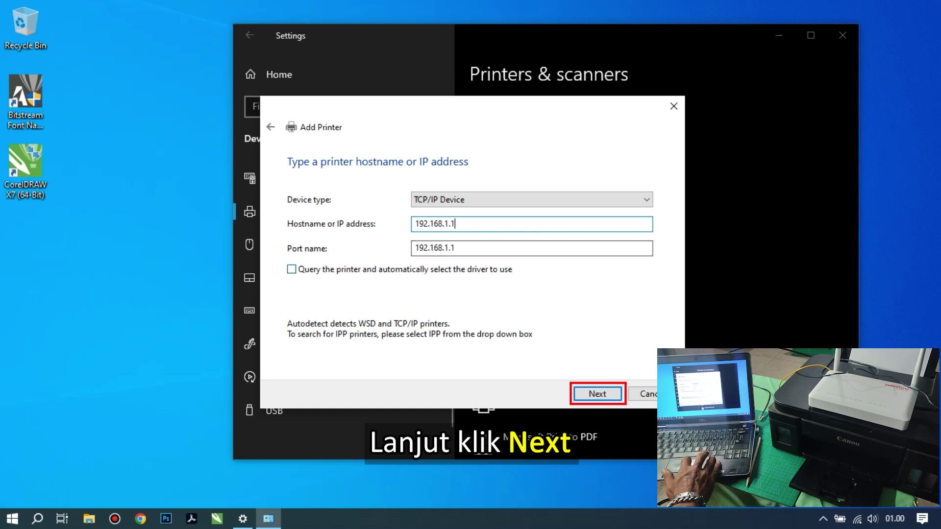
key(Return)
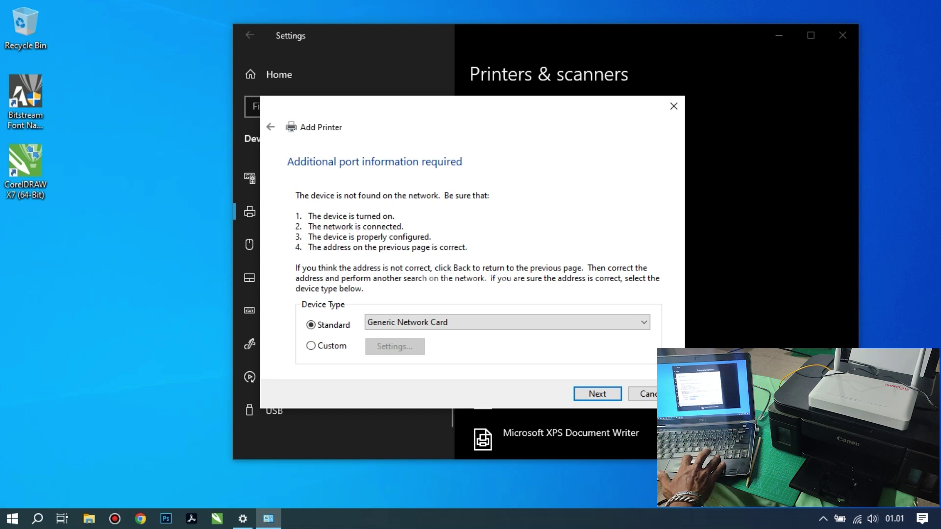
Use a Custom device type with port named 'canon wifi' on 192.168.1.1, Raw, 9100.
click(311, 346)
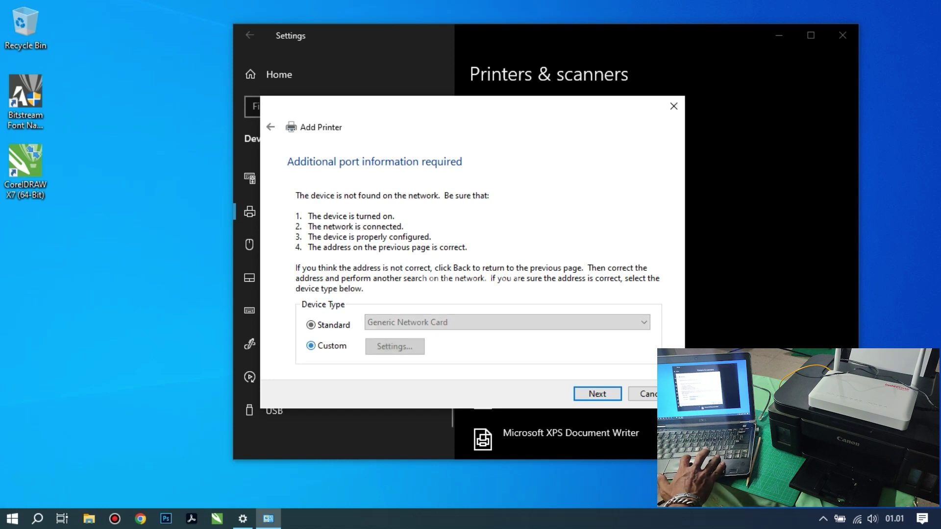
click(394, 346)
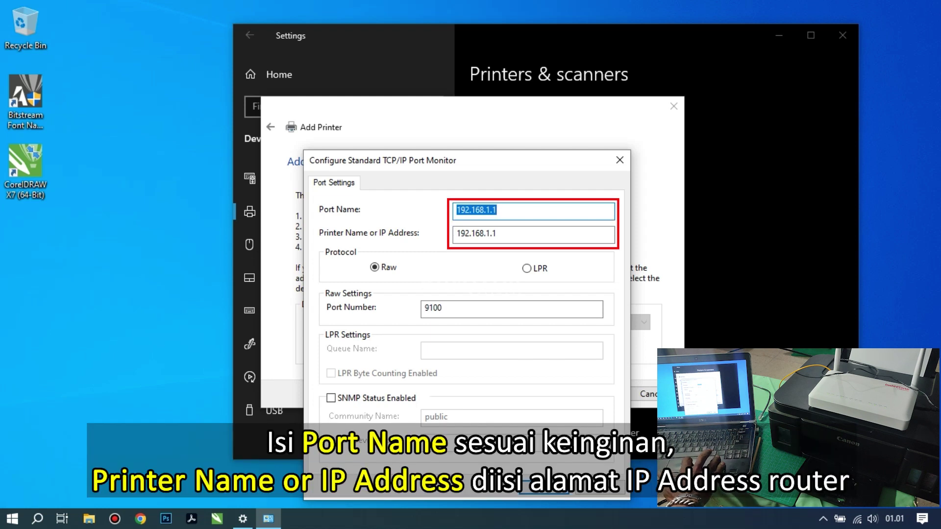
text(printer)
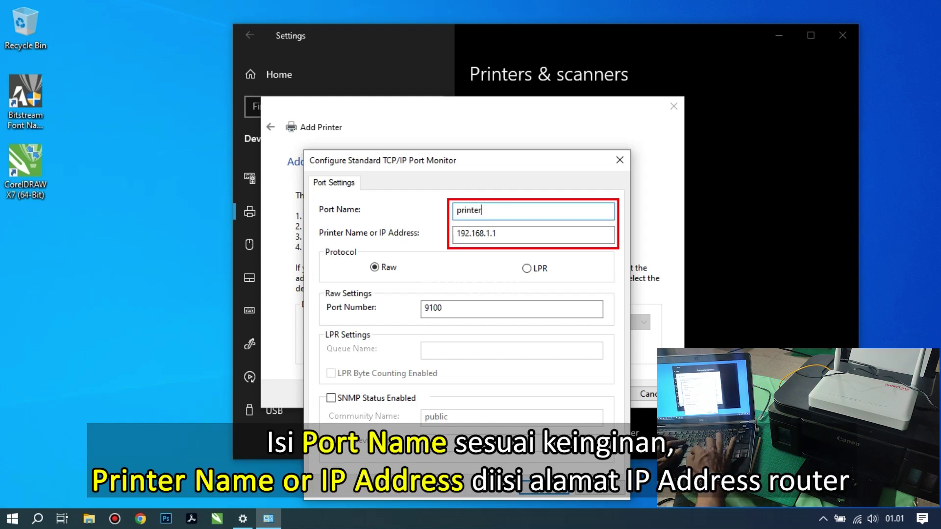
key(BackSpace)
key(BackSpace)
key(BackSpace)
key(BackSpace)
key(BackSpace)
key(BackSpace)
key(BackSpace)
text(canon wifi)
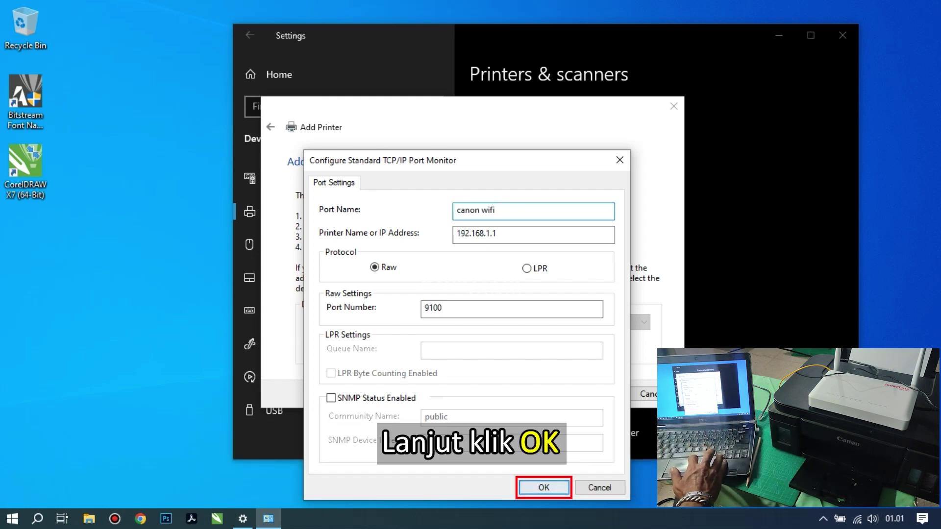
key(Return)
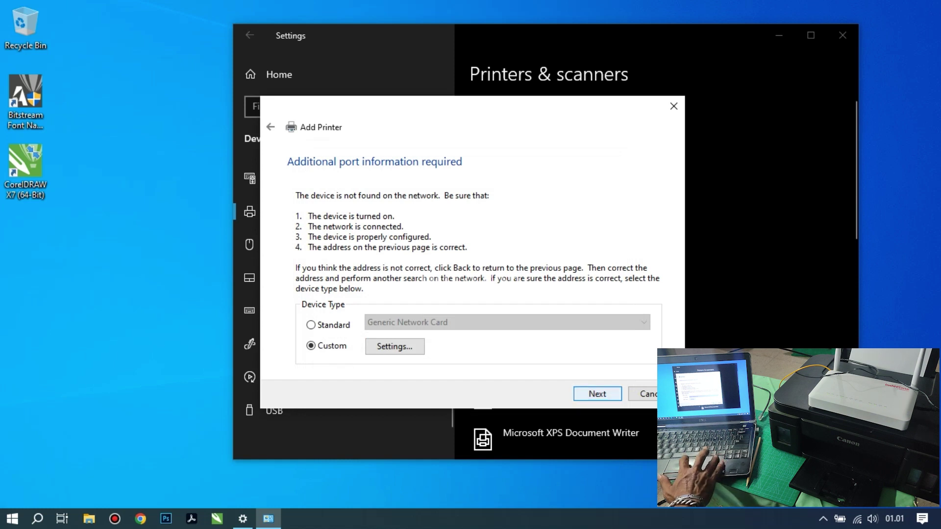
Pick the Canon G2010 series driver, keep the installed one, and remove '(Copy 1)' from the name.
key(Return)
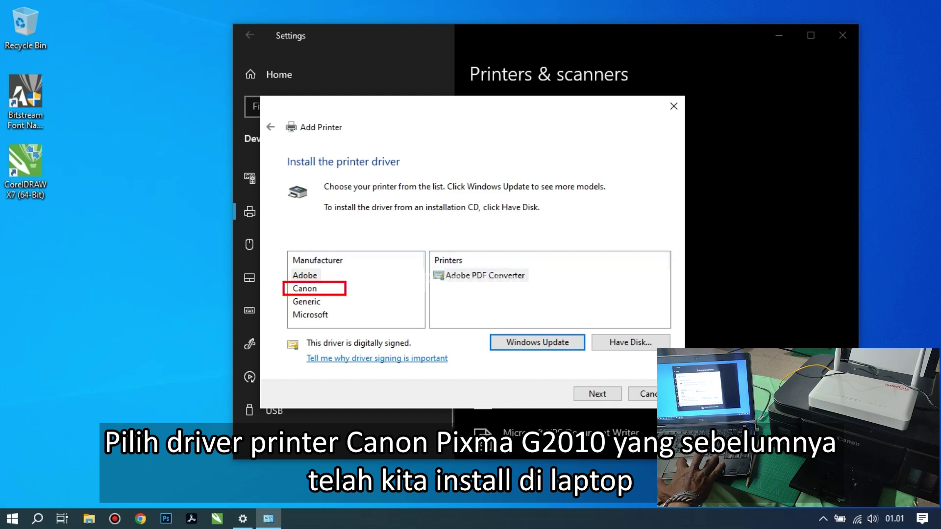
click(305, 288)
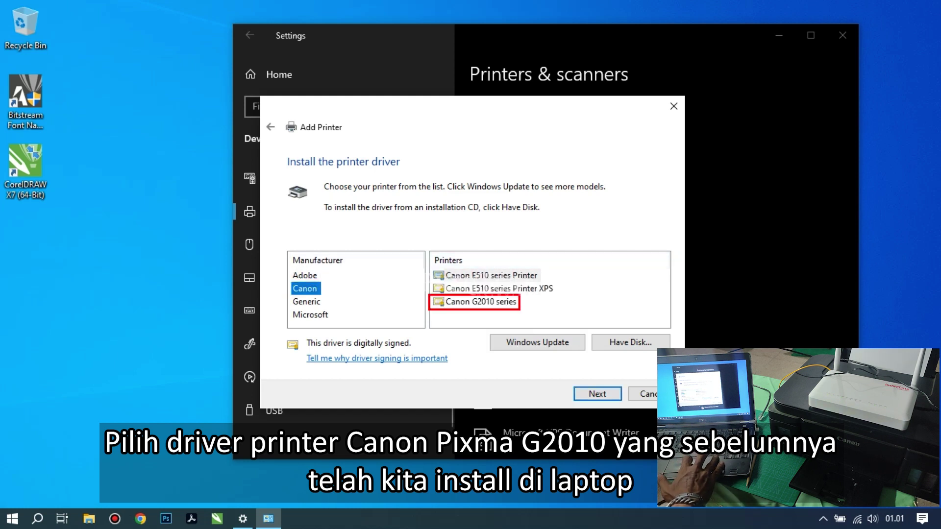
click(481, 301)
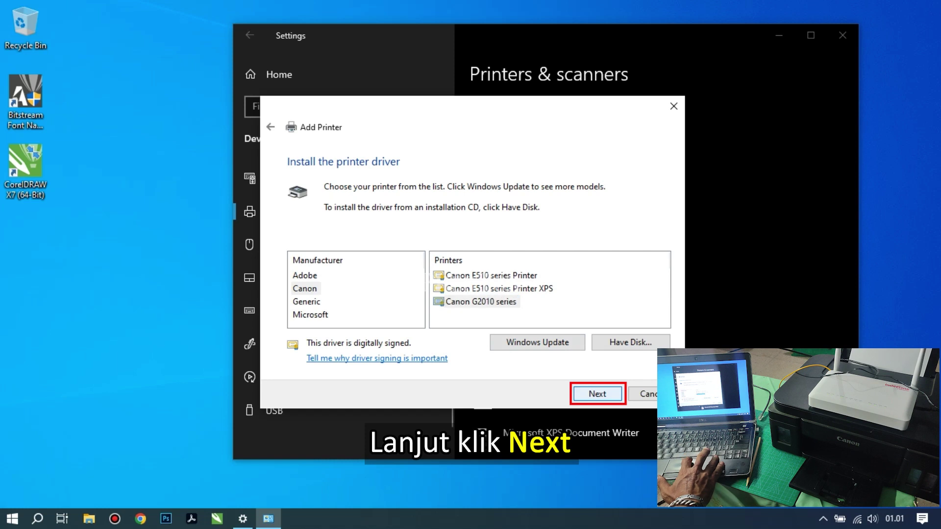
key(Return)
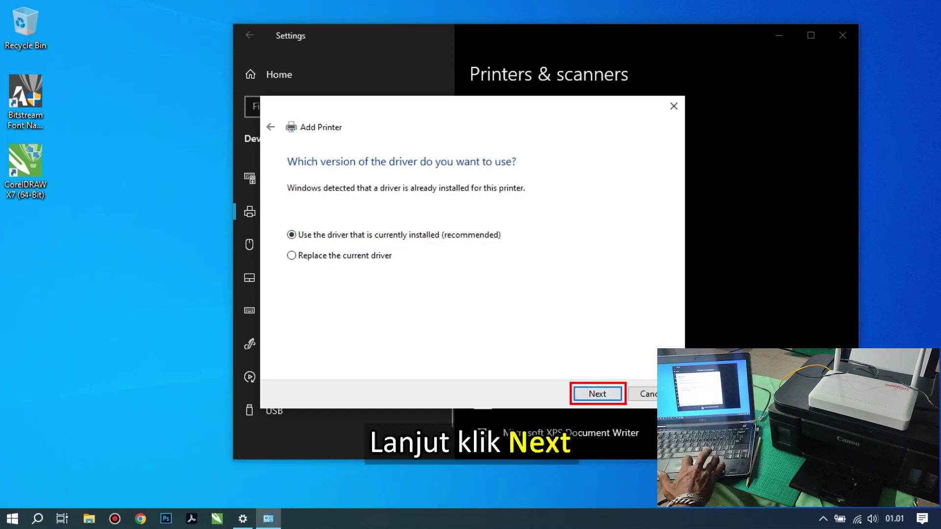
key(Return)
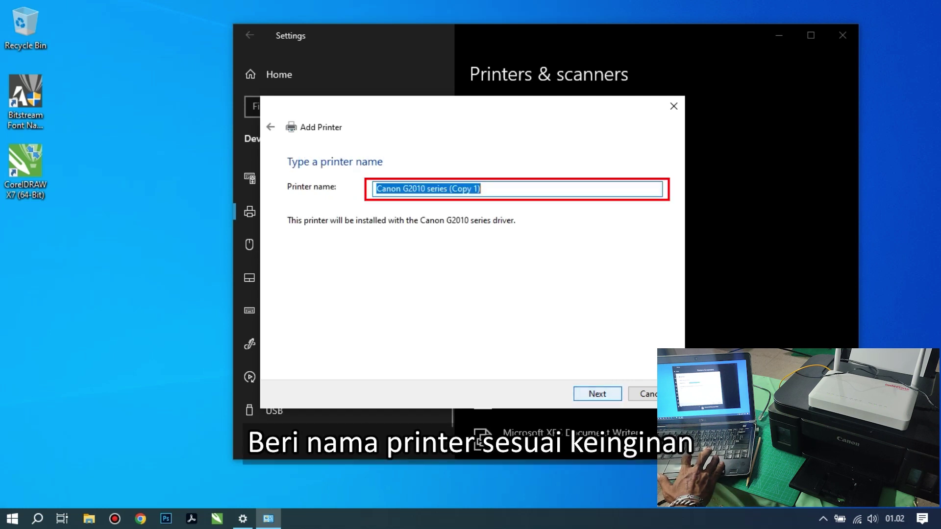
key(End)
key(BackSpace)
key(BackSpace)
key(BackSpace)
key(BackSpace)
key(BackSpace)
key(BackSpace)
key(BackSpace)
key(BackSpace)
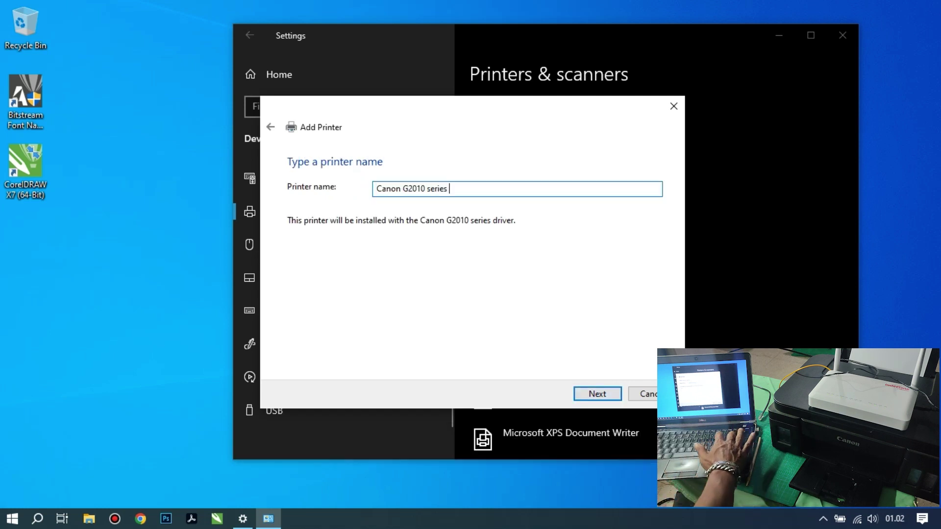
Name the printer 'Canon G2010 series WIFI', install it shared, and print a test page.
text(WIFI)
key(Return)
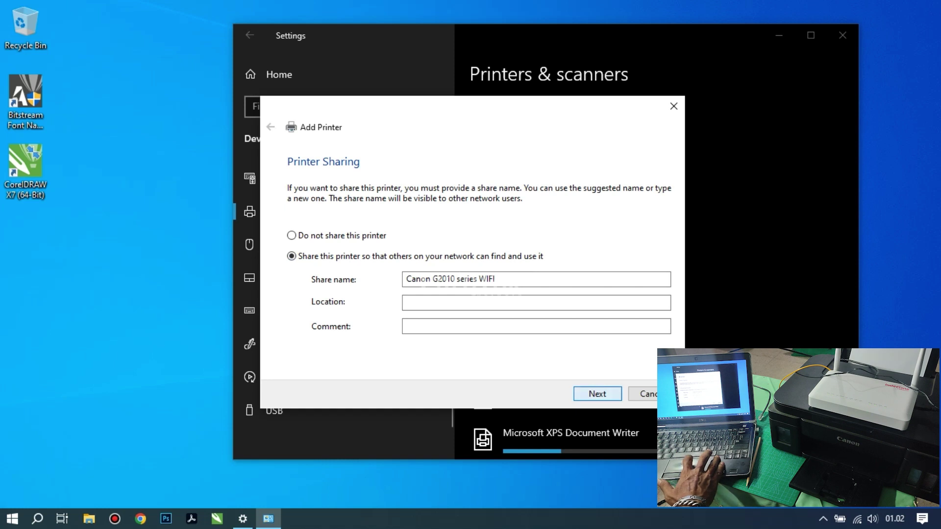
key(Return)
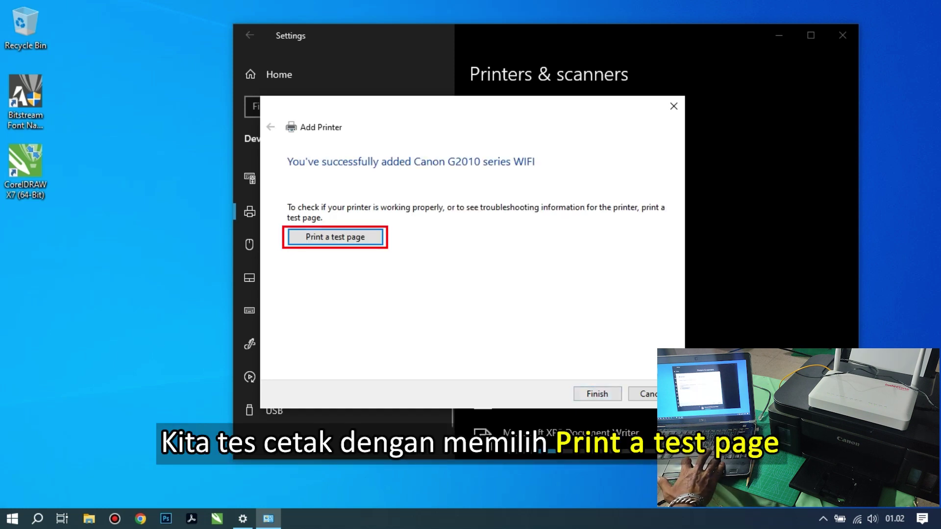
key(Return)
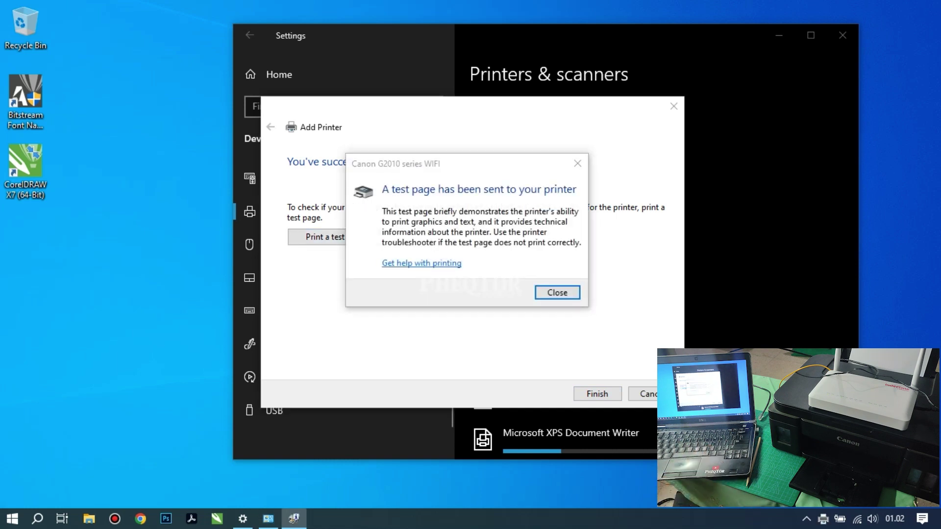